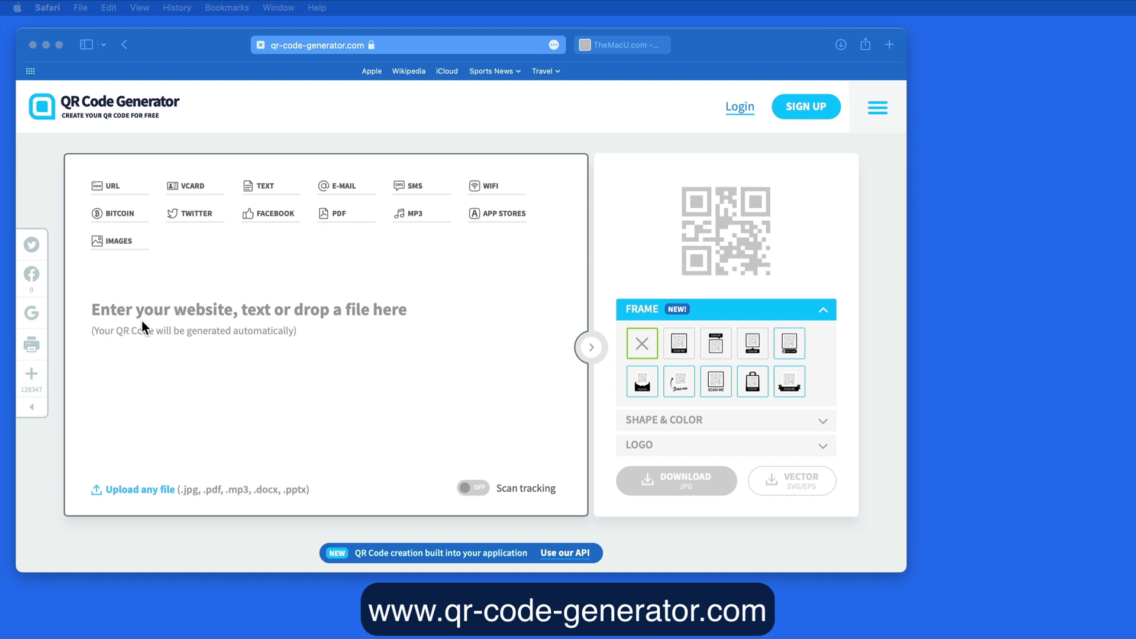
{"action": "left_click", "coordinate": [142, 321]}
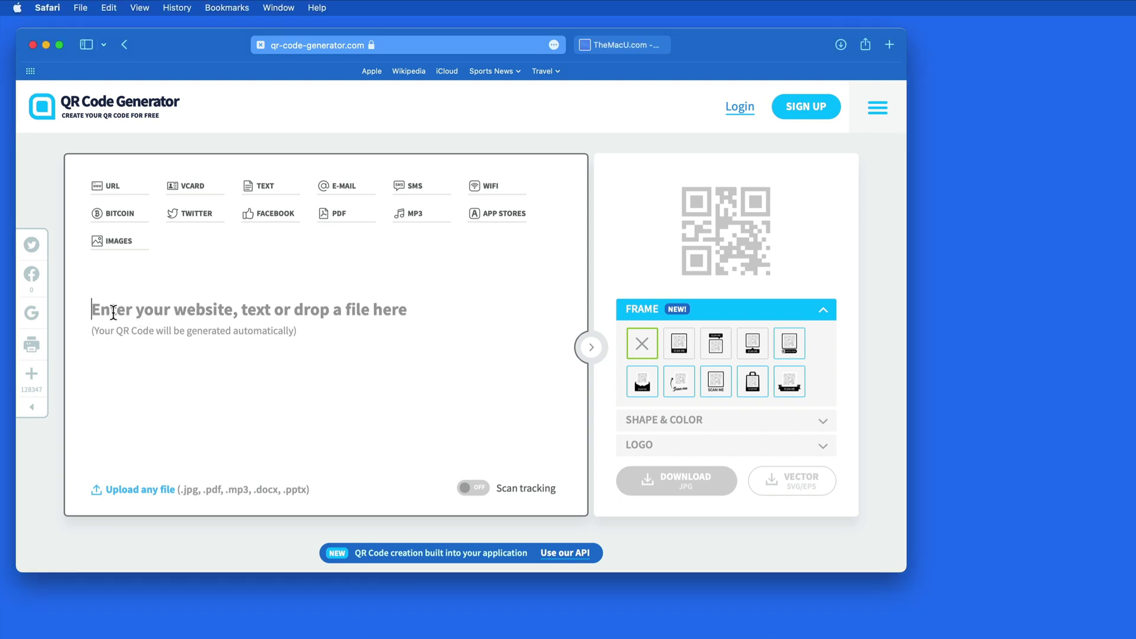
{"action": "type", "text": "https://themacu.com"}
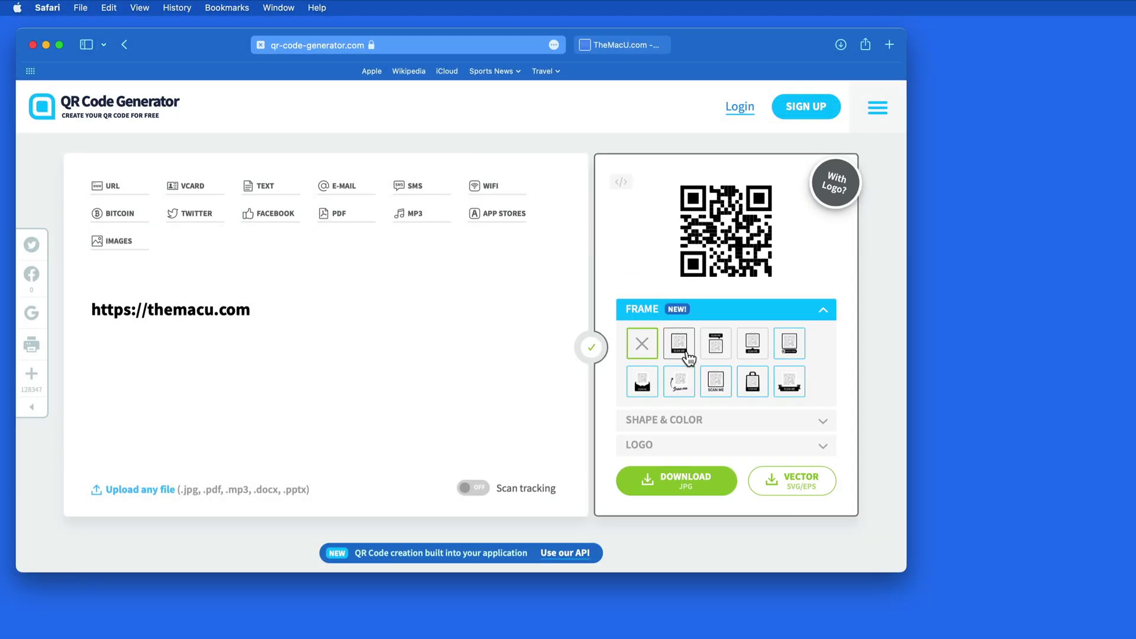
Wrap the code in a SCAN ME frame and give it dotted modules
{"action": "left_click", "coordinate": [686, 358]}
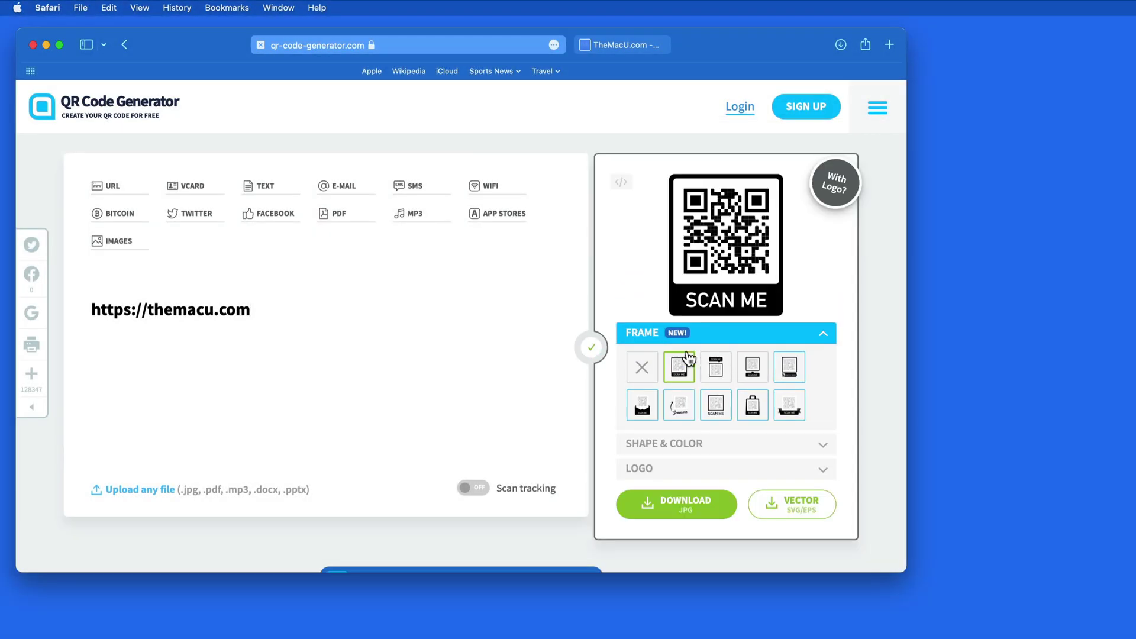
{"action": "left_click", "coordinate": [825, 446]}
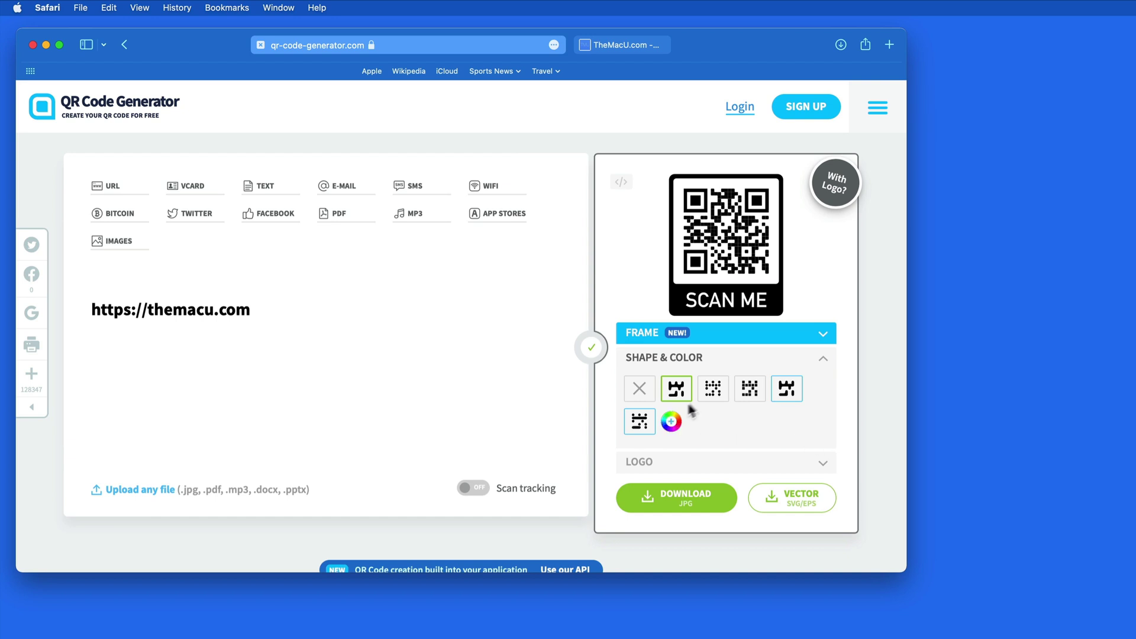
{"action": "left_click", "coordinate": [715, 393]}
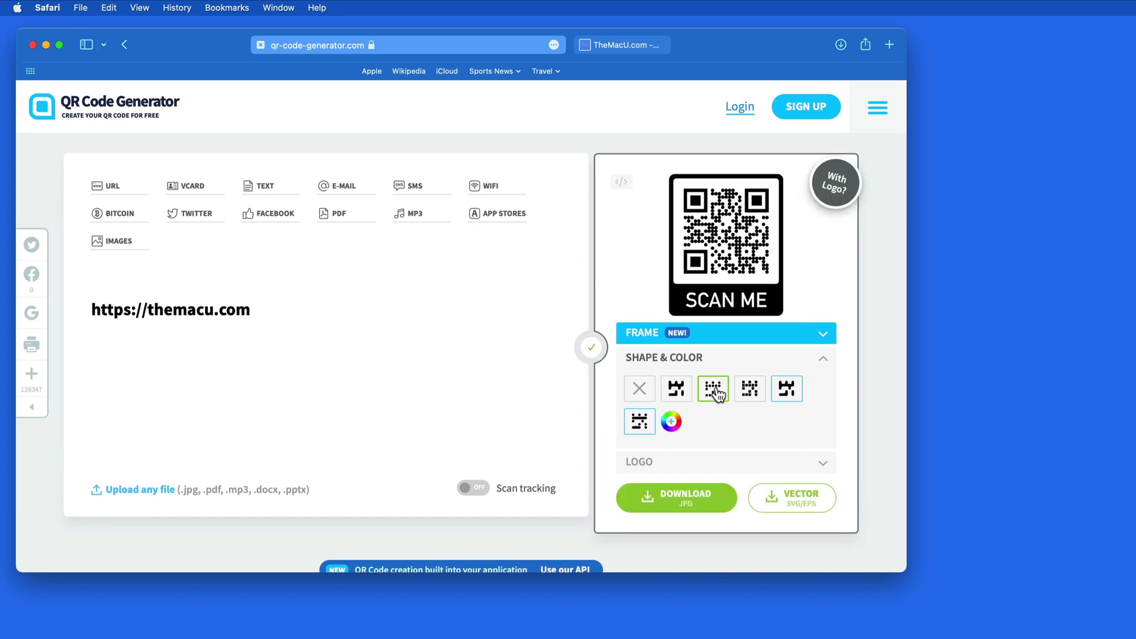
Colour the code blue and download it as a JPG image
{"action": "left_click", "coordinate": [673, 421]}
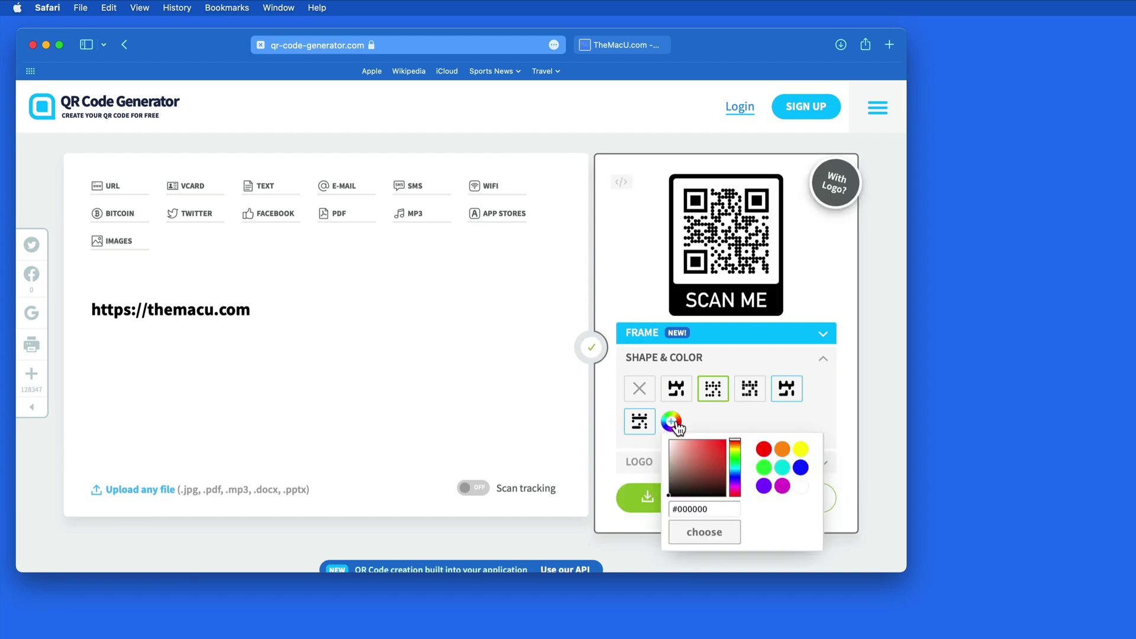
{"action": "left_click", "coordinate": [801, 468]}
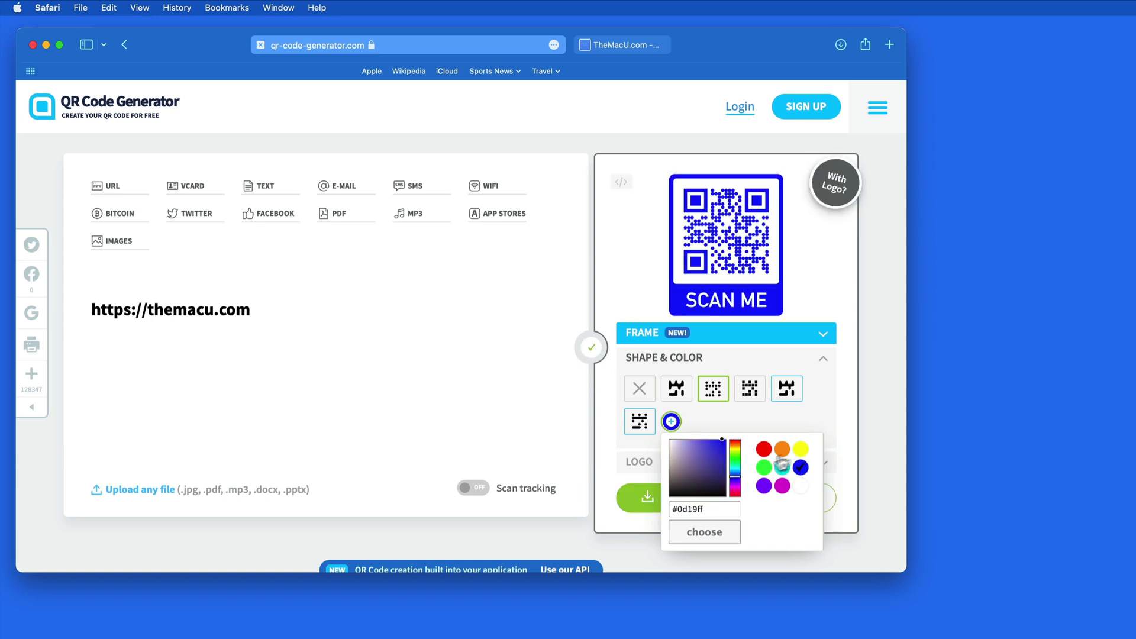
{"action": "left_click", "coordinate": [866, 416]}
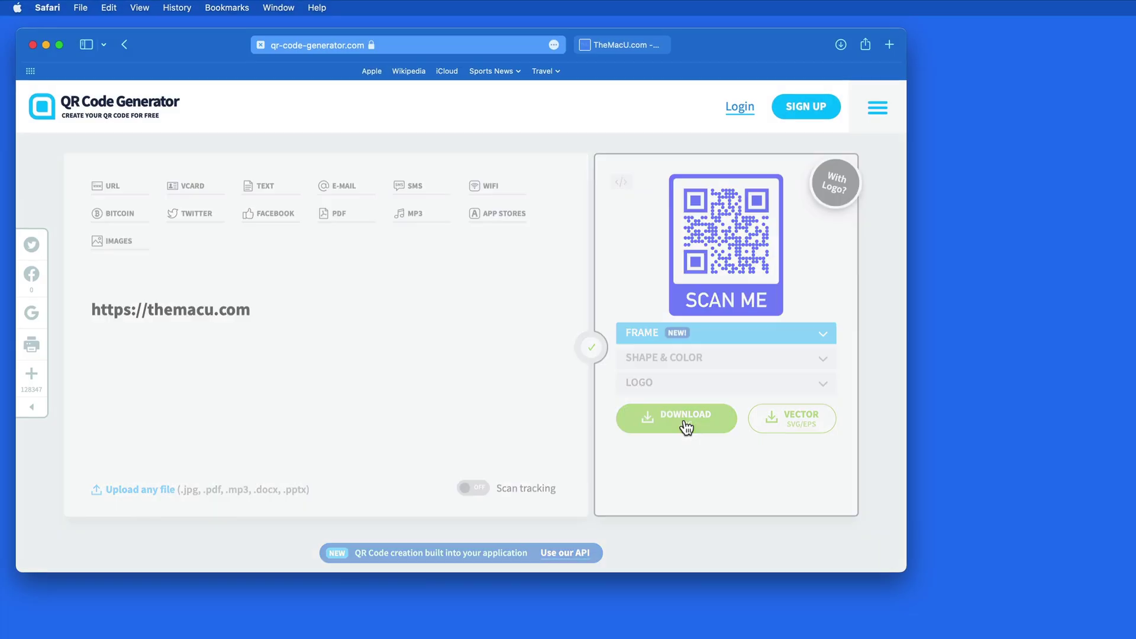
{"action": "left_click", "coordinate": [685, 426]}
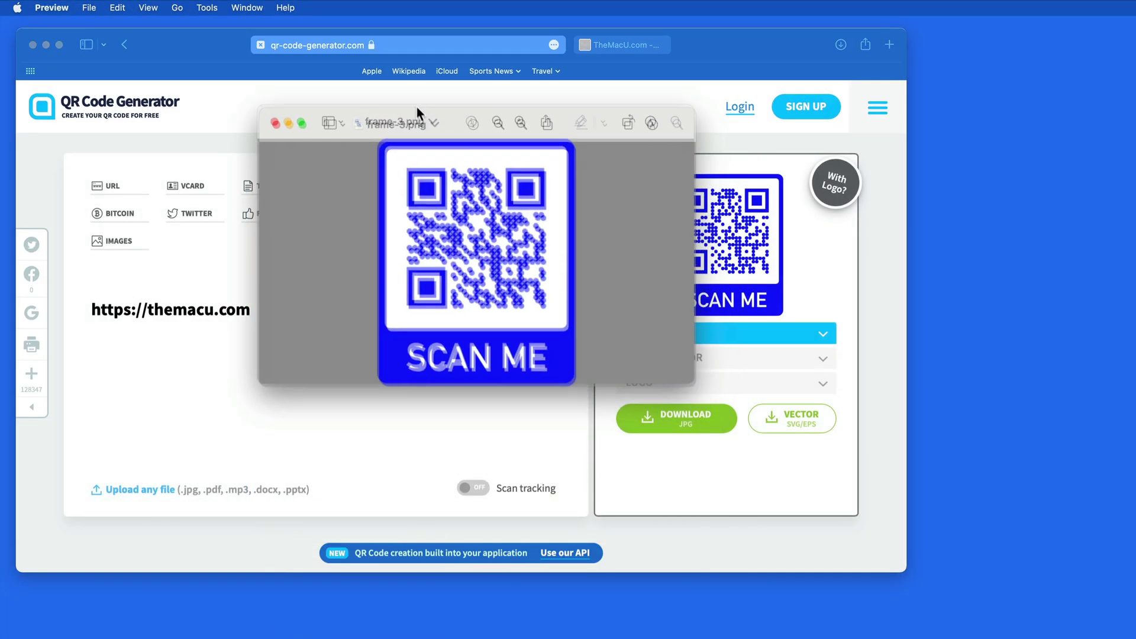
Reveal frame-3.png on the desktop and enlarge the Preview window showing it
{"action": "left_click", "coordinate": [991, 228]}
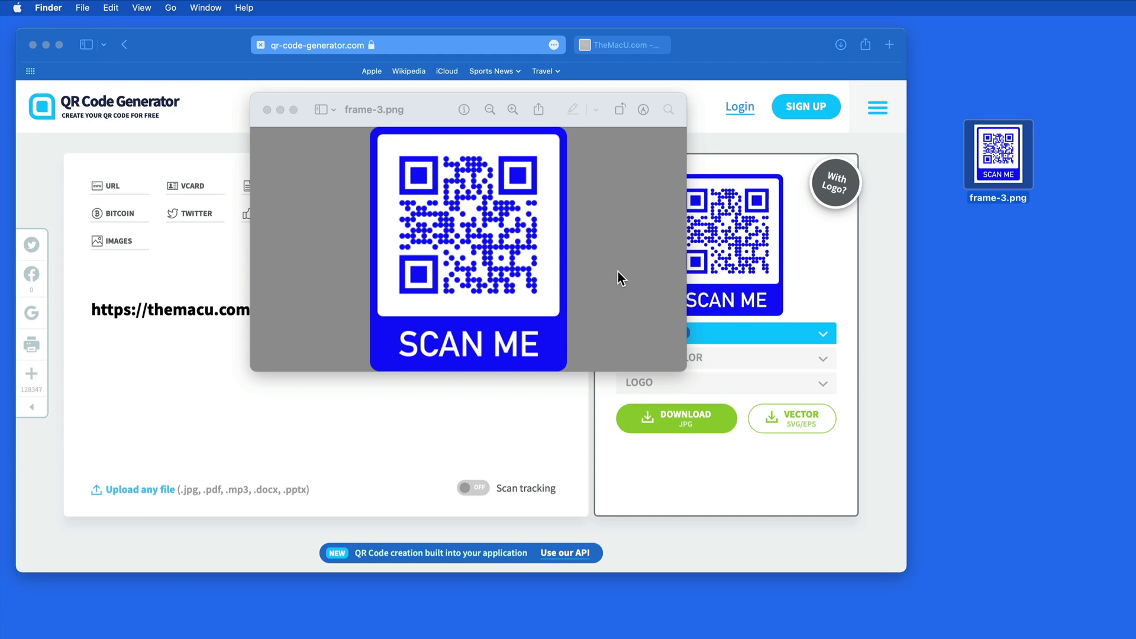
{"action": "left_click_drag", "start_coordinate": [680, 368], "coordinate": [684, 396]}
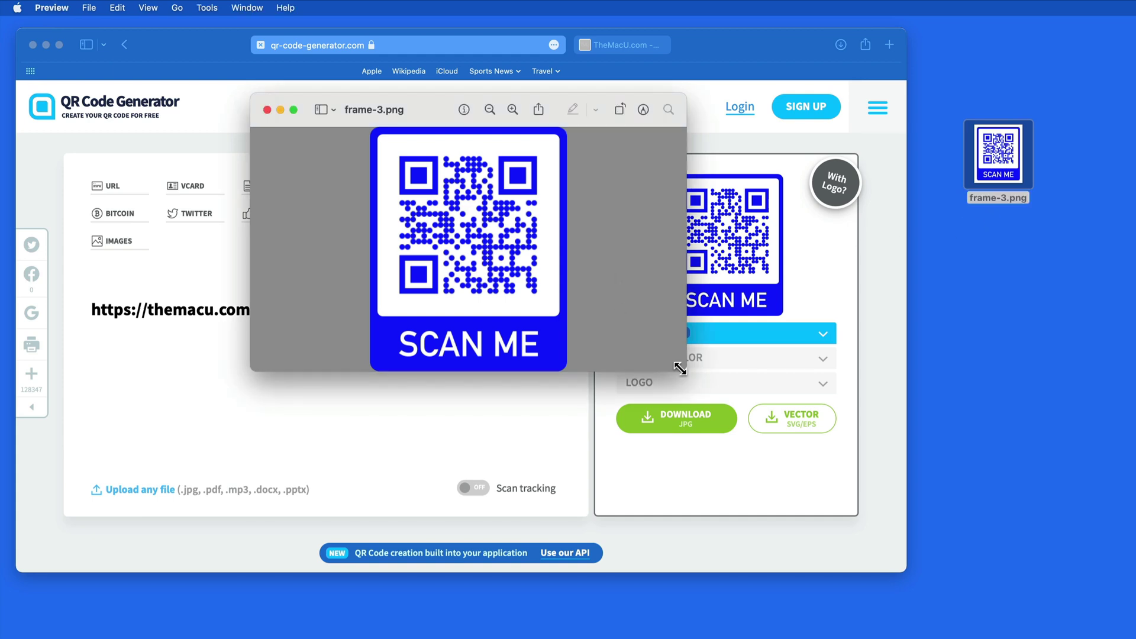